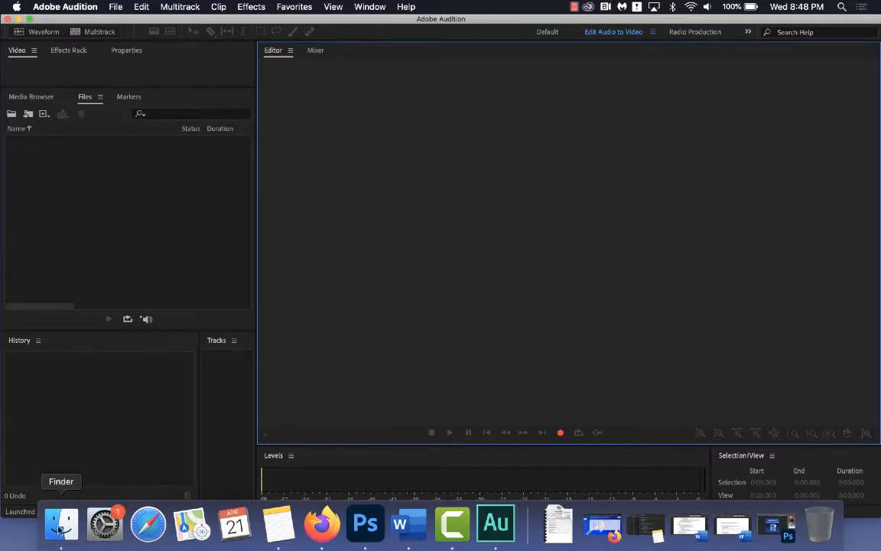
Import NIC_RacismInArt_mixdown.mp3 from the Documents folder into the project files and open it in the waveform editor
click(61, 527)
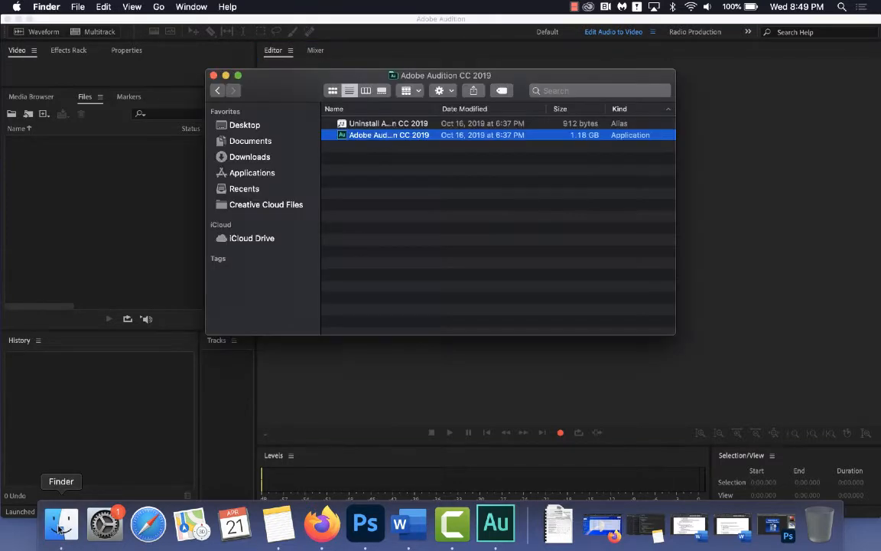
click(253, 141)
drag(291, 82, 436, 78)
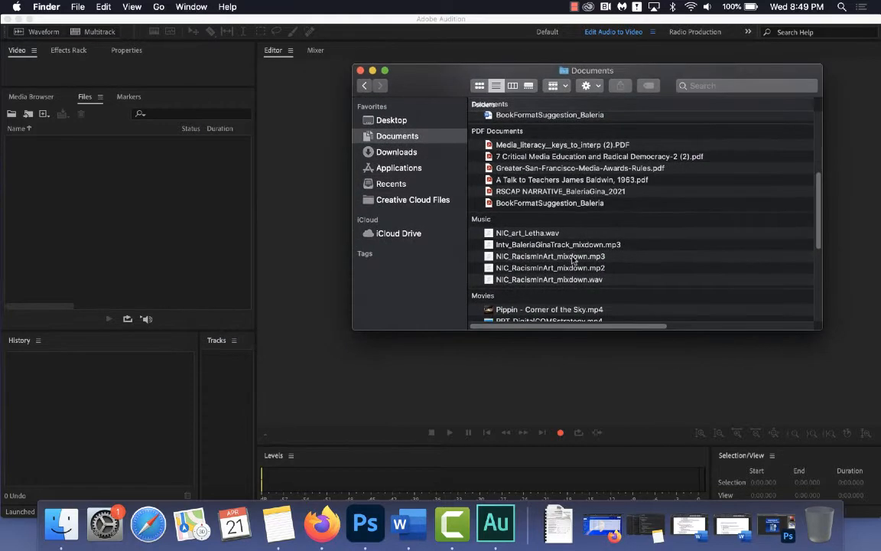
click(584, 258)
drag(550, 262, 117, 203)
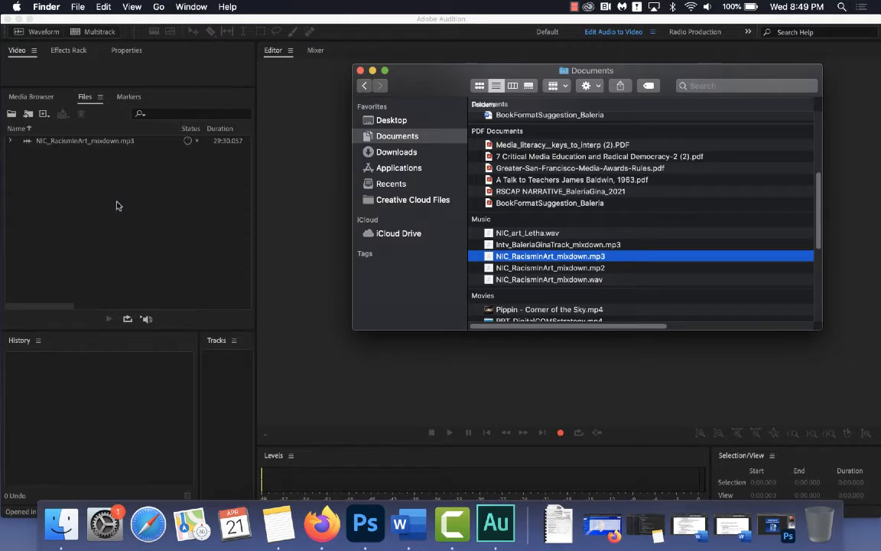
click(360, 71)
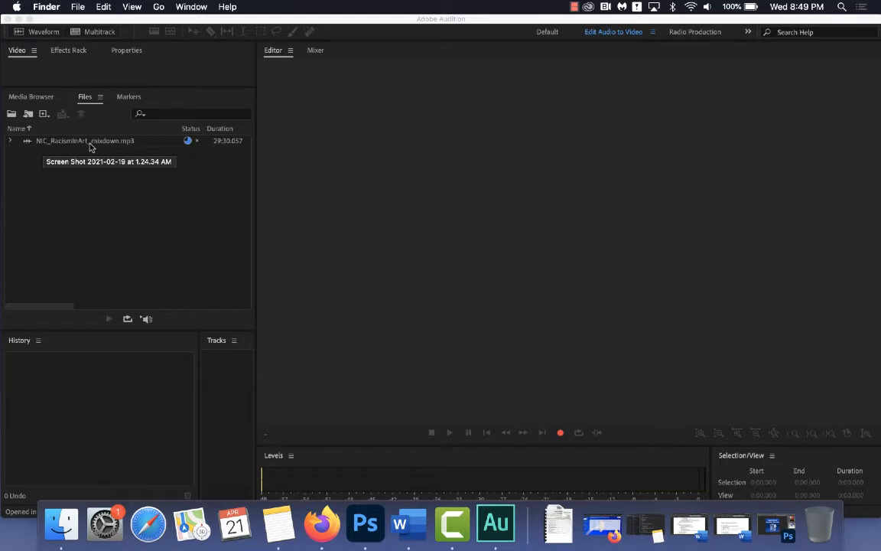
double_click(90, 144)
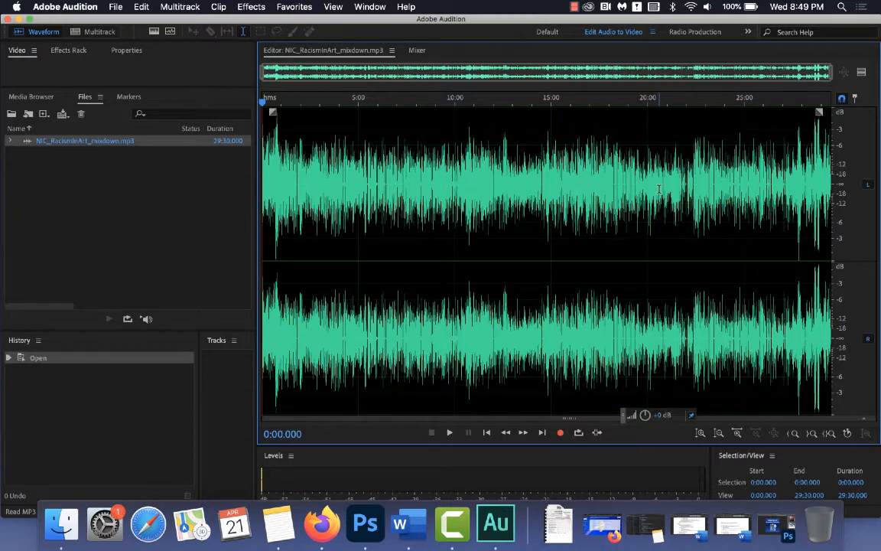
Examine the recording's waveform at different zoom levels, from the full length to shorter sections in the middle and at the beginning
scroll(660, 190, up, 10)
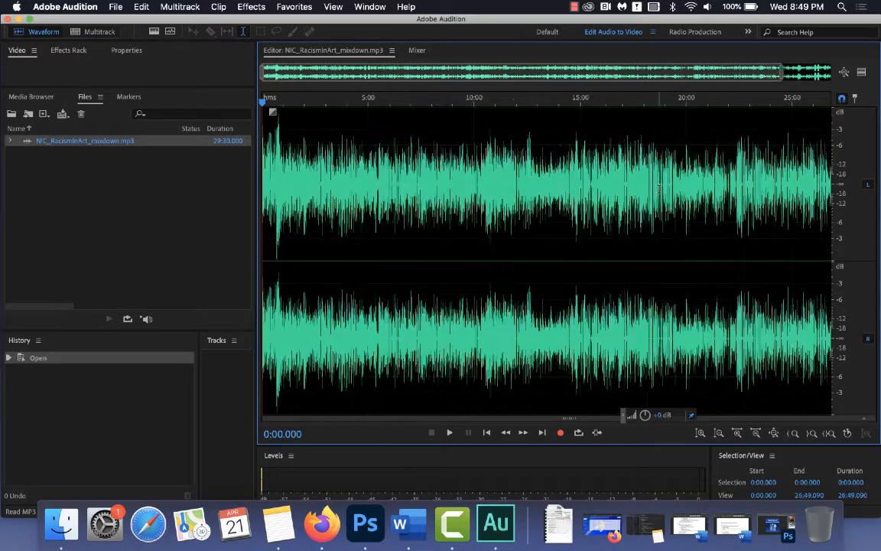
scroll(660, 189, up, 3)
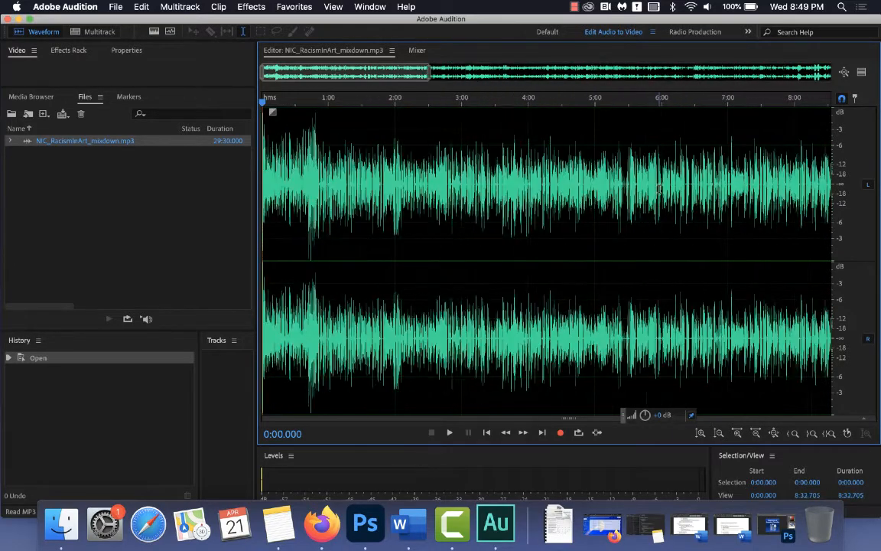
scroll(659, 190, down, 3)
scroll(659, 190, down, 8)
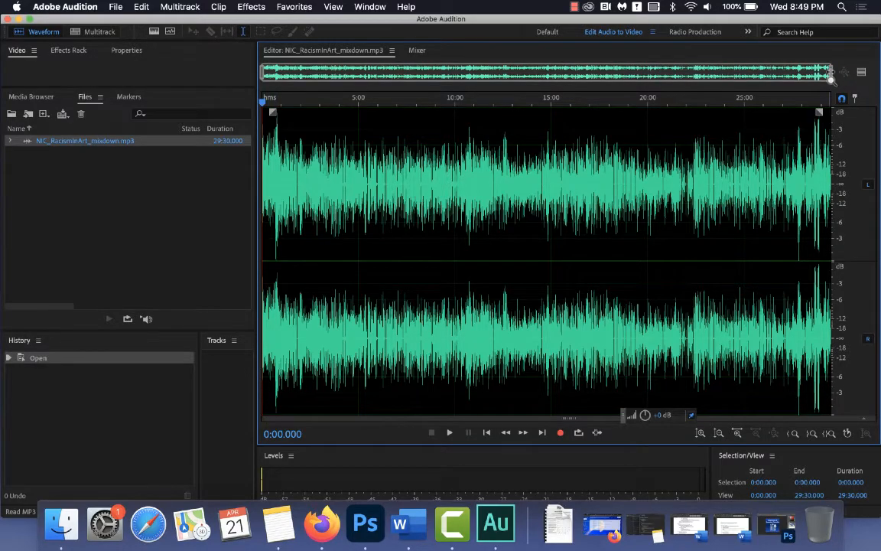
drag(829, 78, 604, 79)
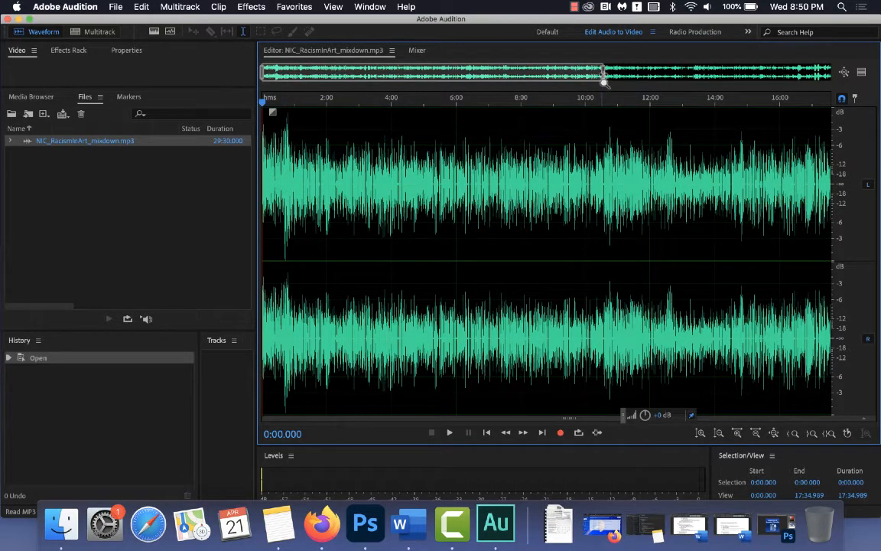
drag(604, 82, 337, 77)
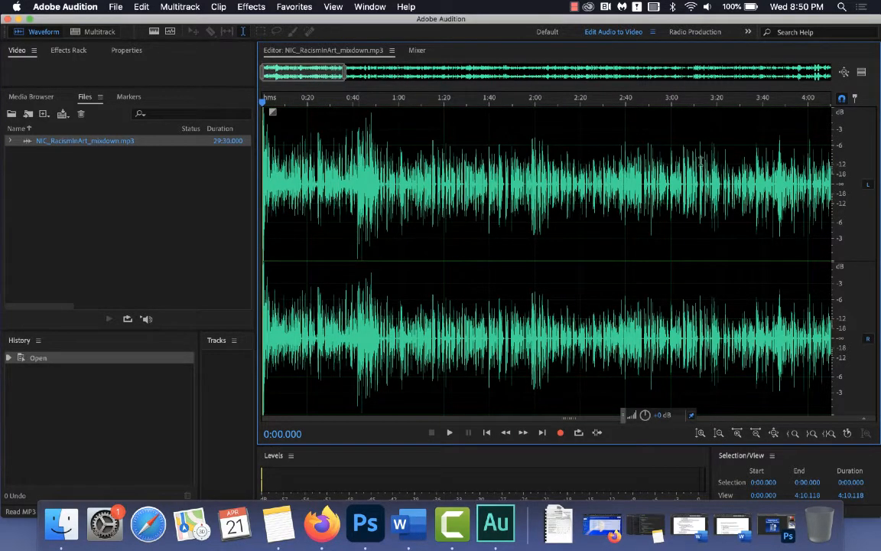
drag(303, 77, 538, 72)
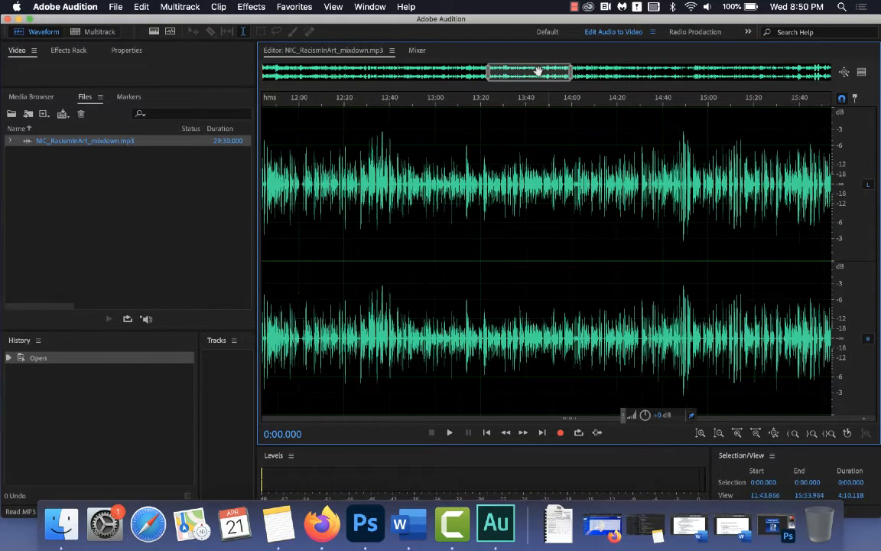
scroll(539, 71, up, 5)
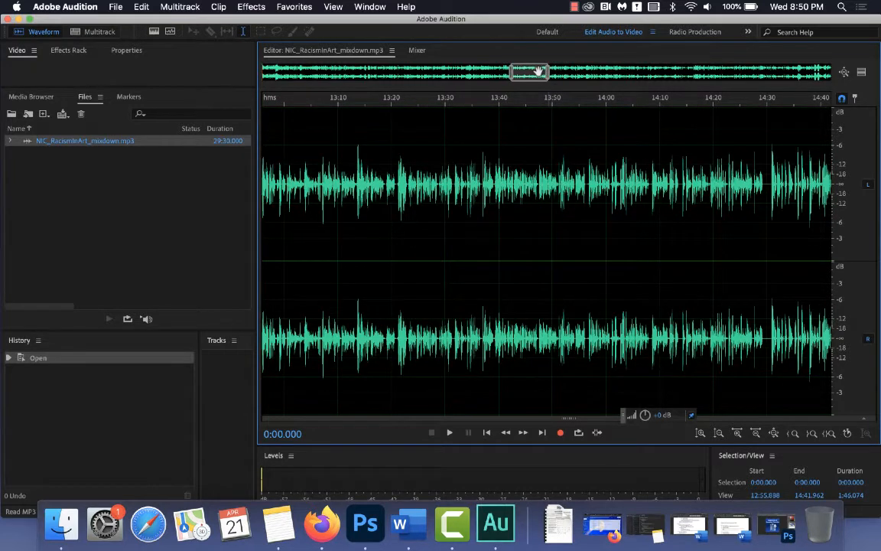
scroll(538, 71, down, 4)
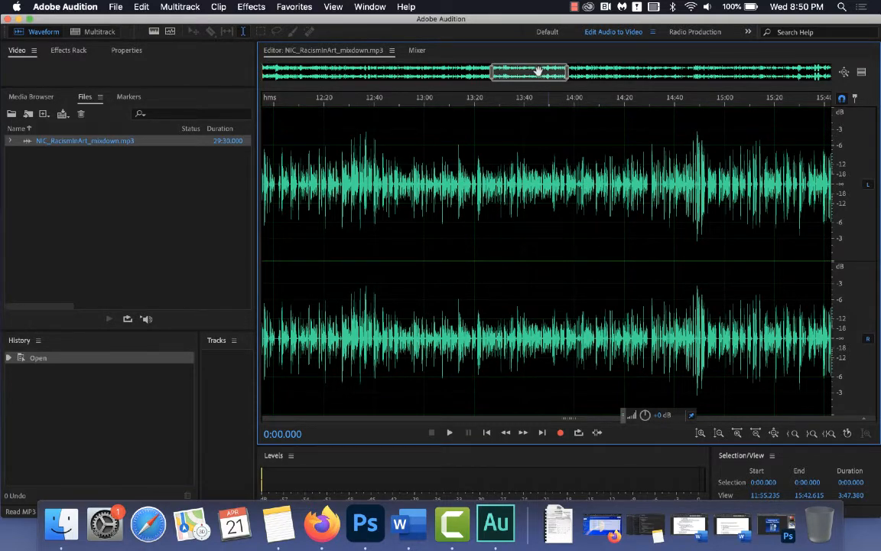
drag(538, 71, 253, 109)
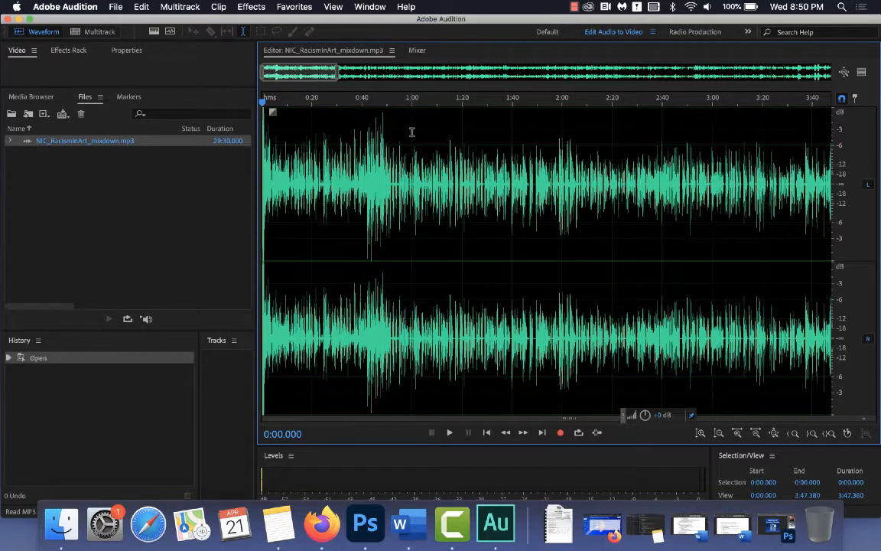
Place the playhead at about 0:58 and play the recording to about 1:05 to find the excerpt's starting point
drag(262, 105, 351, 110)
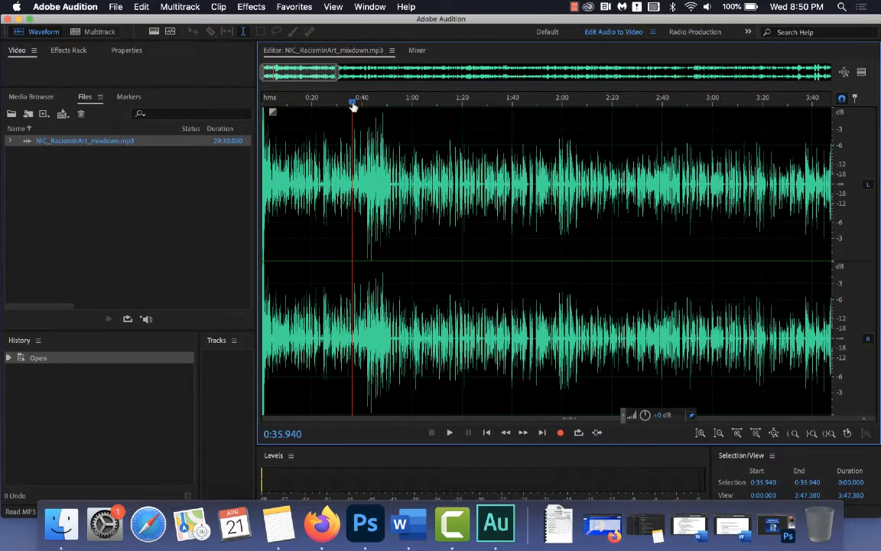
drag(352, 107, 408, 109)
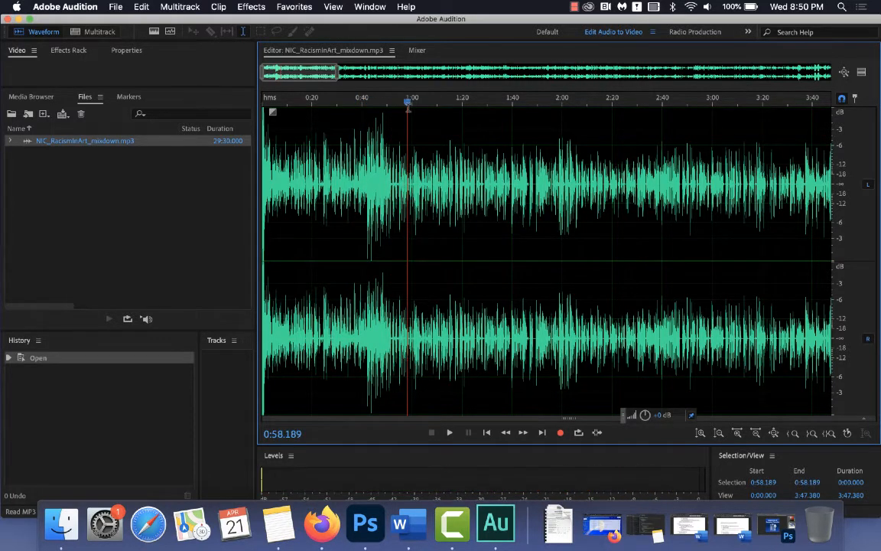
scroll(409, 109, up, 6)
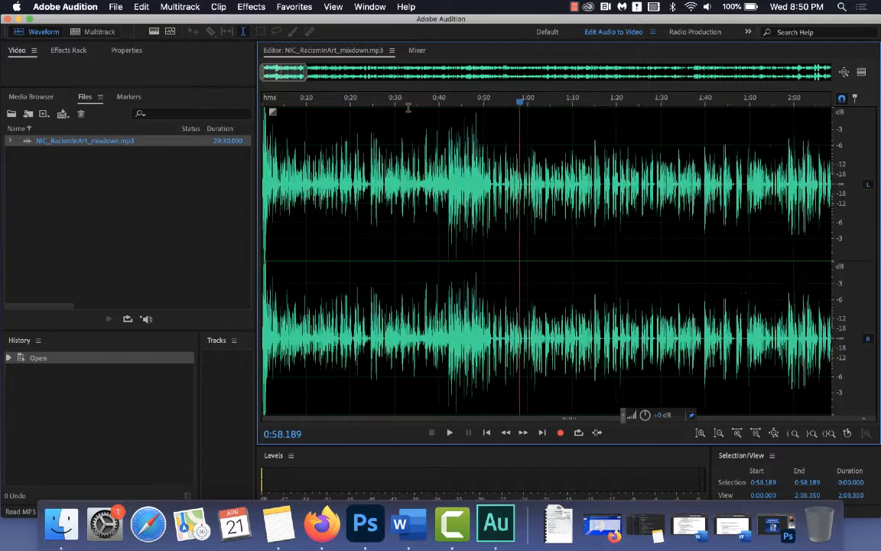
scroll(408, 109, up, 2)
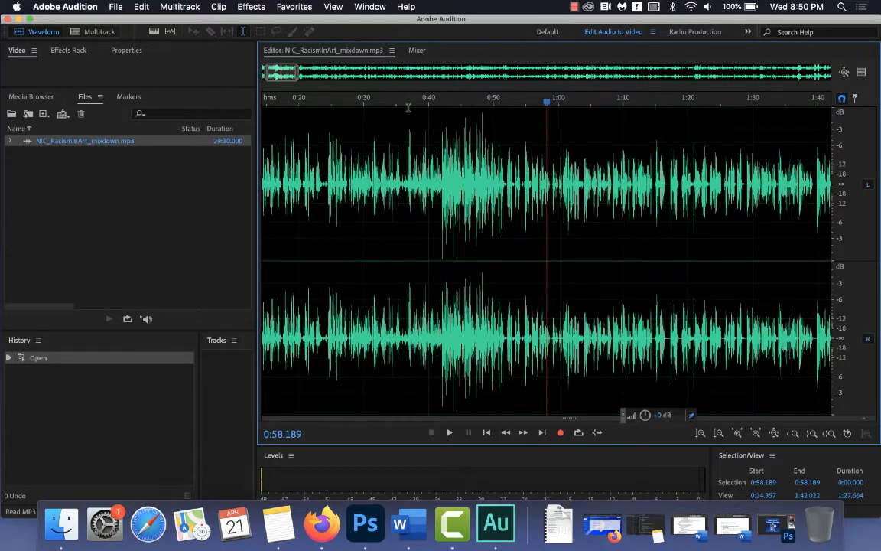
key(space)
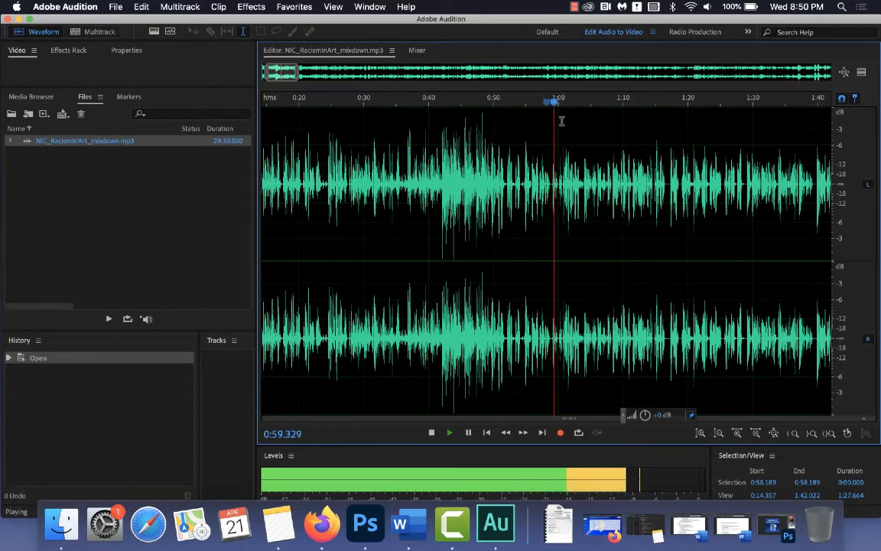
scroll(575, 90, up, 7)
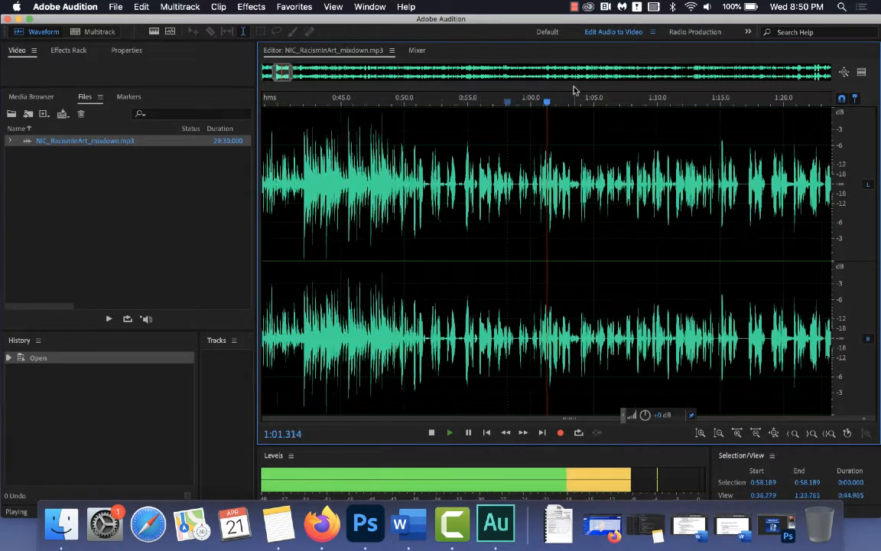
scroll(576, 90, up, 2)
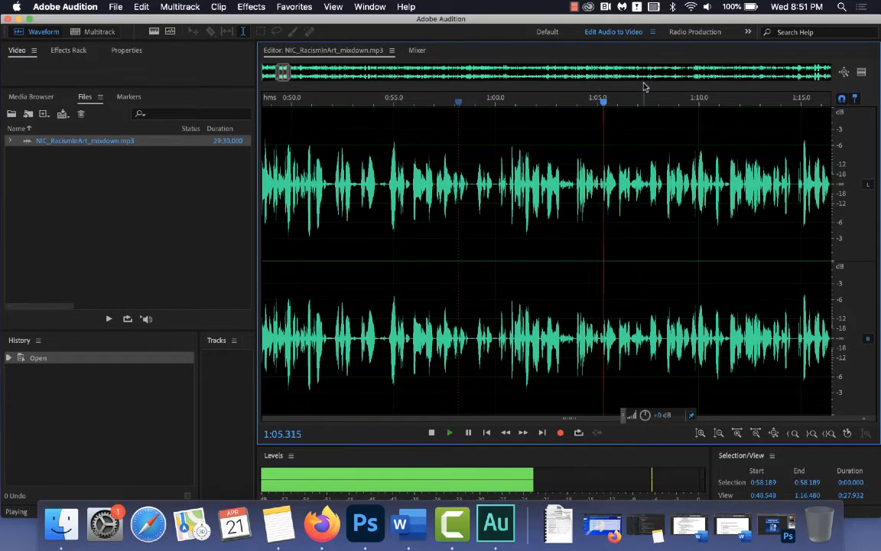
key(space)
Add a cue marker at about 1:03.917, in the pause just before the speech resumes
drag(608, 104, 577, 108)
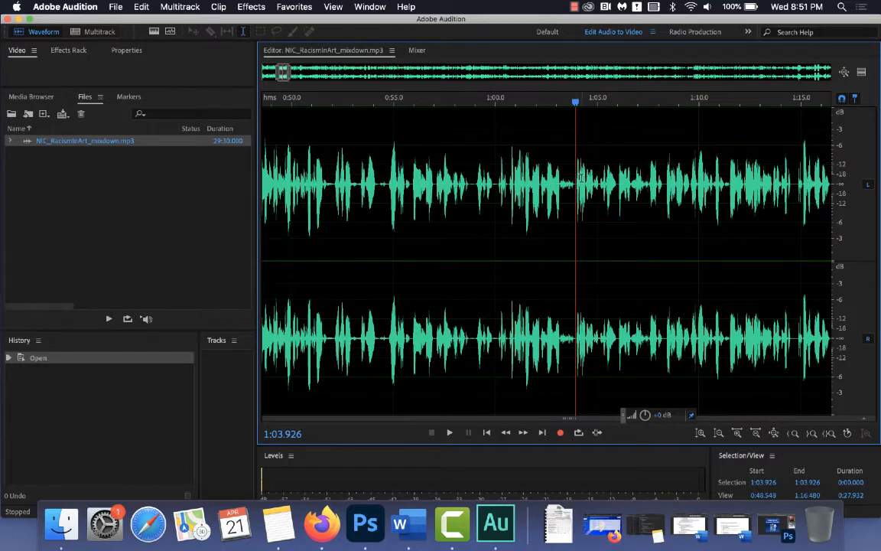
scroll(581, 177, up, 6)
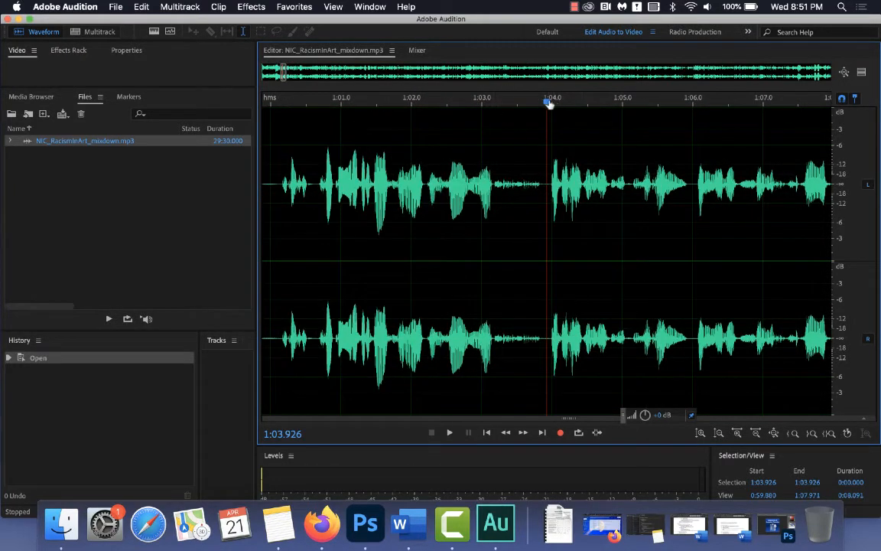
drag(549, 104, 548, 104)
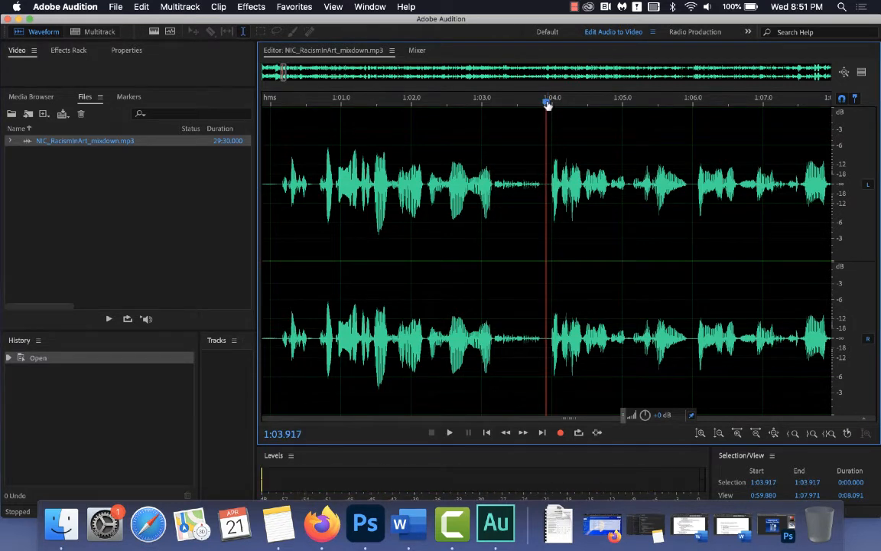
key(m)
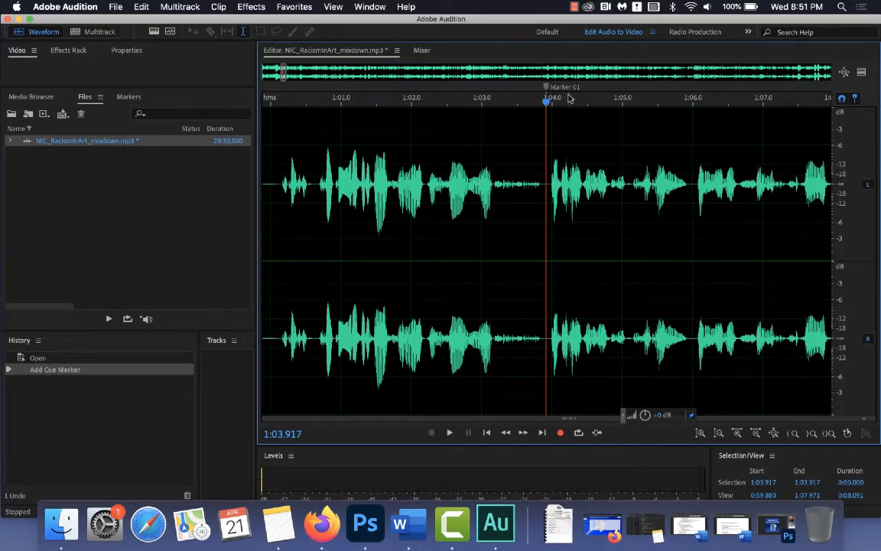
Return the playhead to the cue marker and listen to the recording from there, stopping at about 1:56
drag(544, 109, 512, 104)
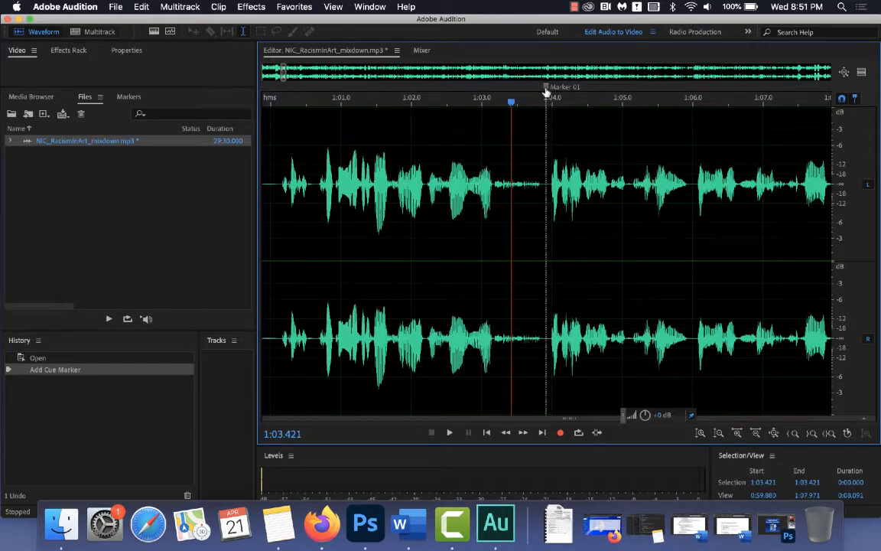
drag(510, 102, 544, 112)
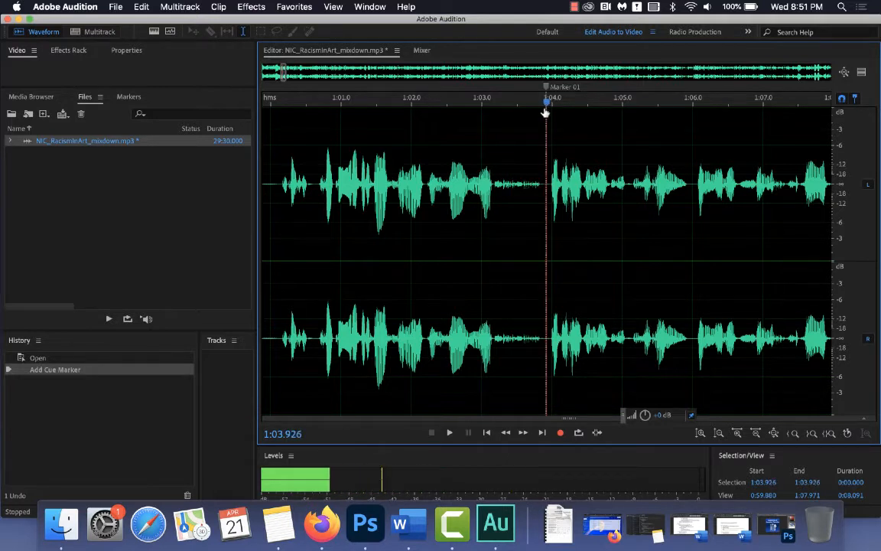
key(space)
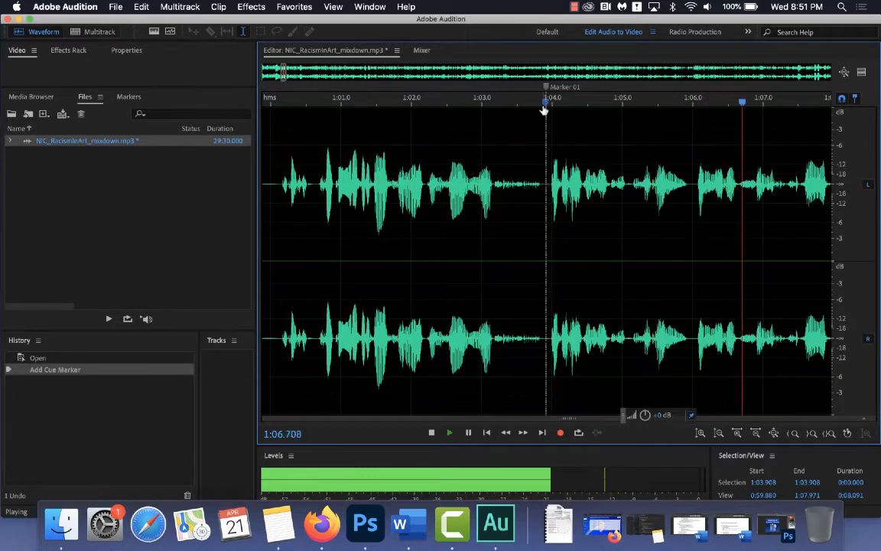
scroll(544, 111, down, 5)
scroll(544, 111, down, 5)
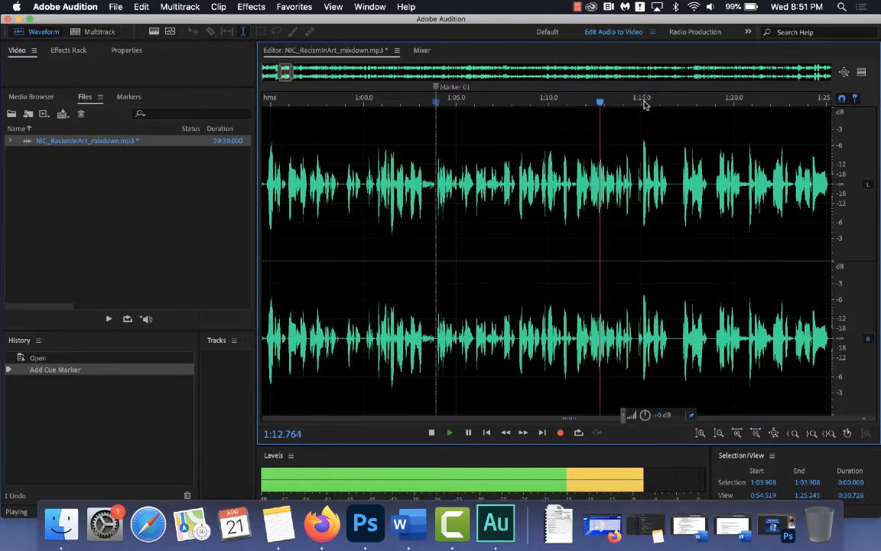
scroll(641, 121, up, 1)
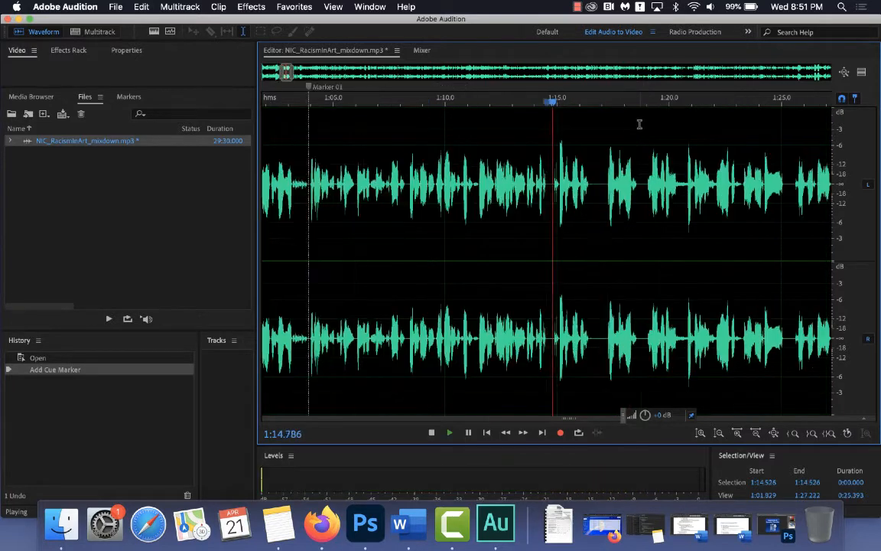
scroll(616, 142, up, 1)
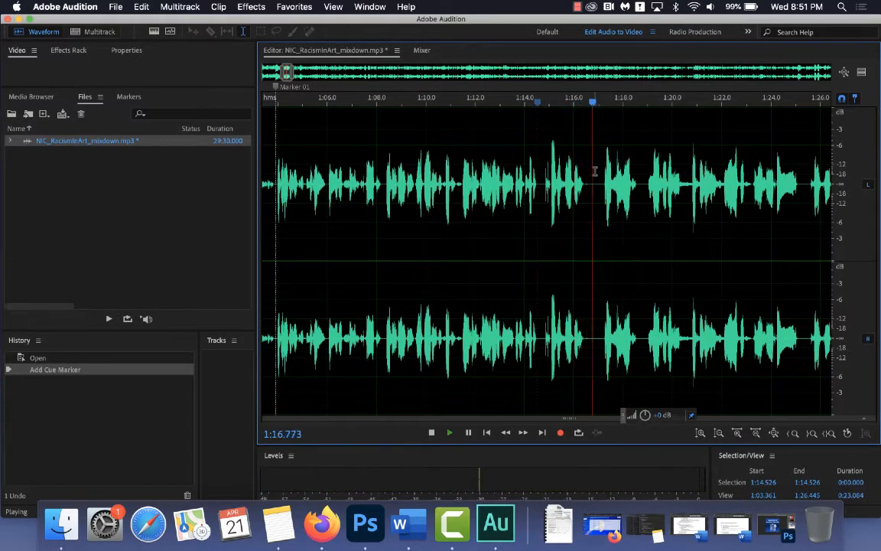
scroll(595, 170, down, 4)
scroll(594, 169, down, 3)
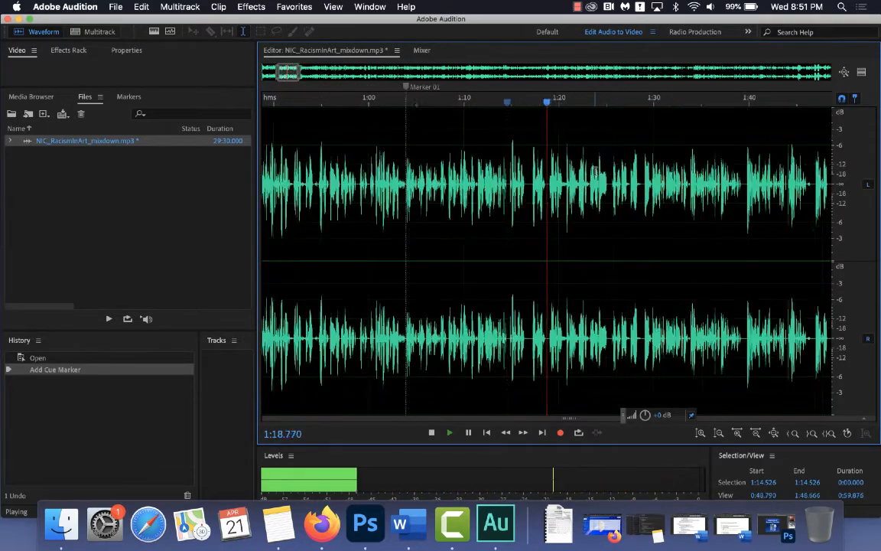
scroll(595, 170, up, 2)
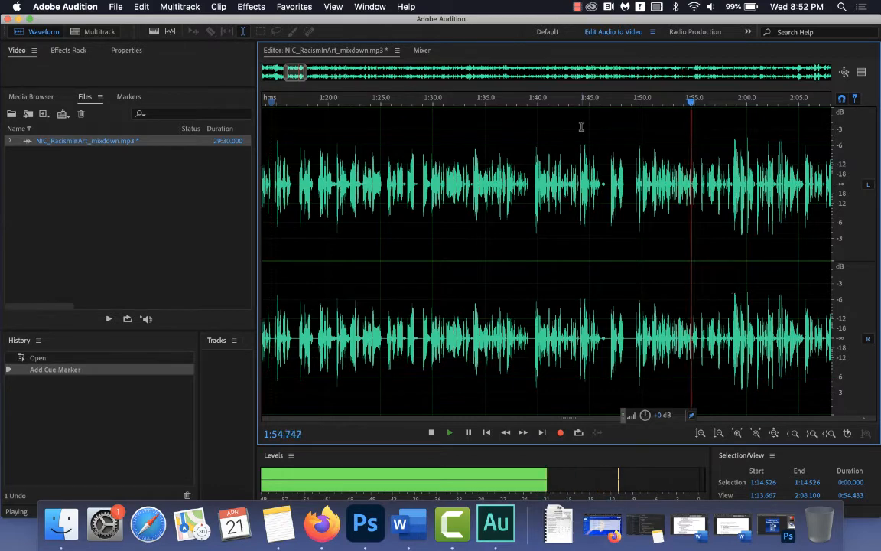
key(space)
Add a cue marker at about 1:56.119, in the short pause that ends the excerpt
scroll(581, 127, up, 5)
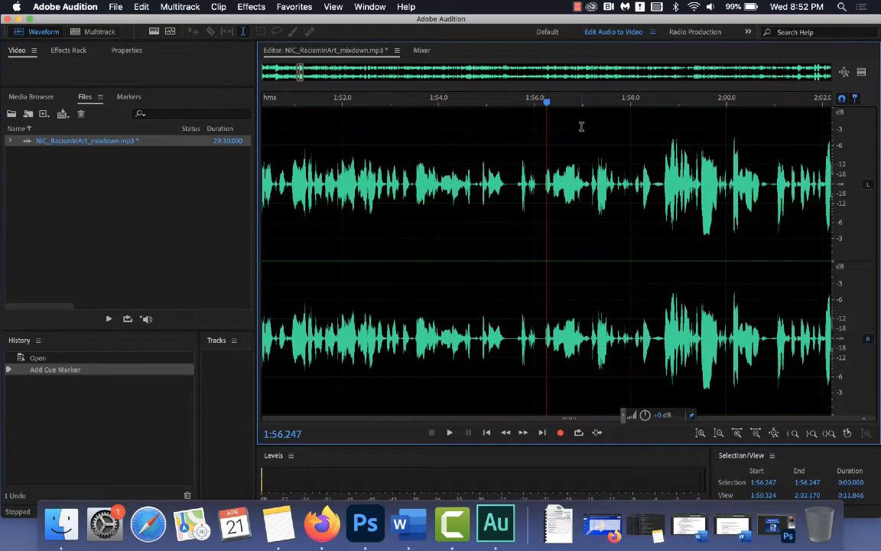
mouse_move(544, 102)
mouse_down()
mouse_move(516, 103)
mouse_move(541, 113)
mouse_up()
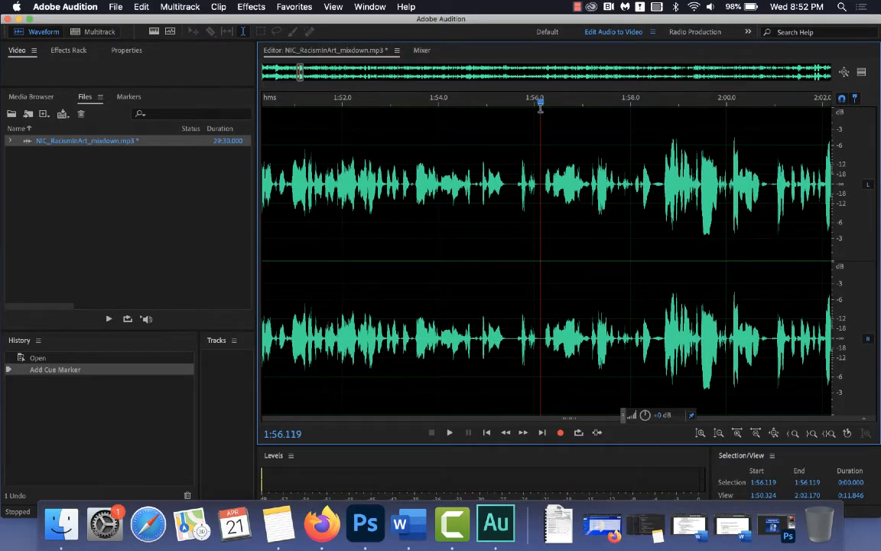
key(m)
Select the audio between the two cue markers, from 1:03.917 to 1:56.119
mouse_move(541, 108)
mouse_down()
mouse_move(594, 102)
mouse_move(428, 122)
mouse_up()
click(527, 105)
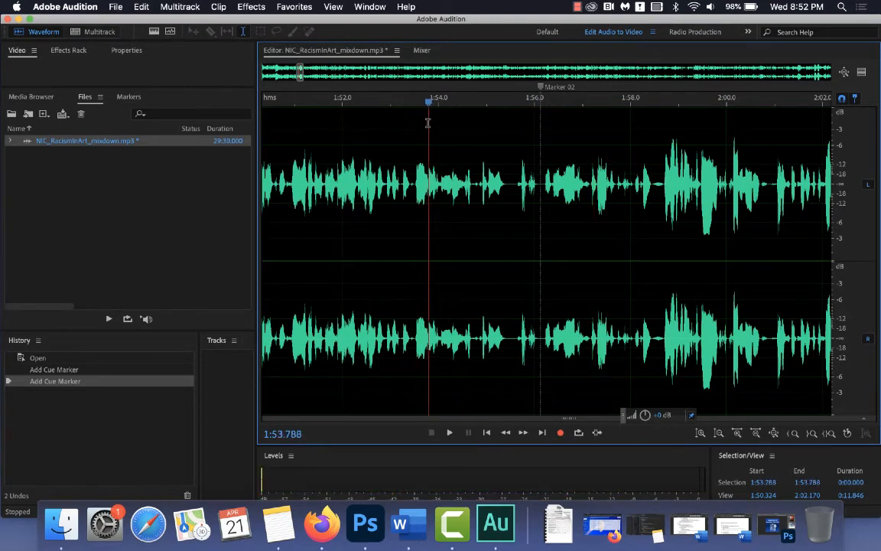
key(minus)
key(minus)
key(minus)
key(minus)
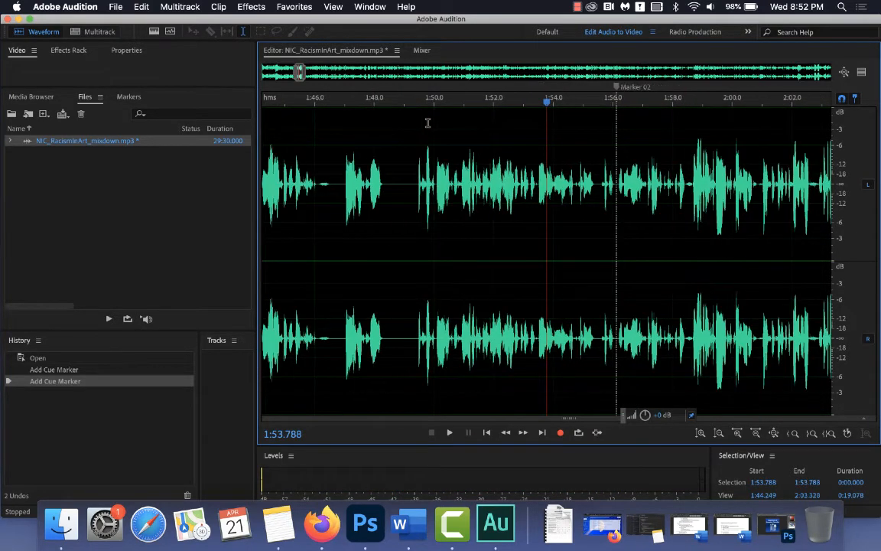
key(minus)
key(minus)
key(minus)
key(minus)
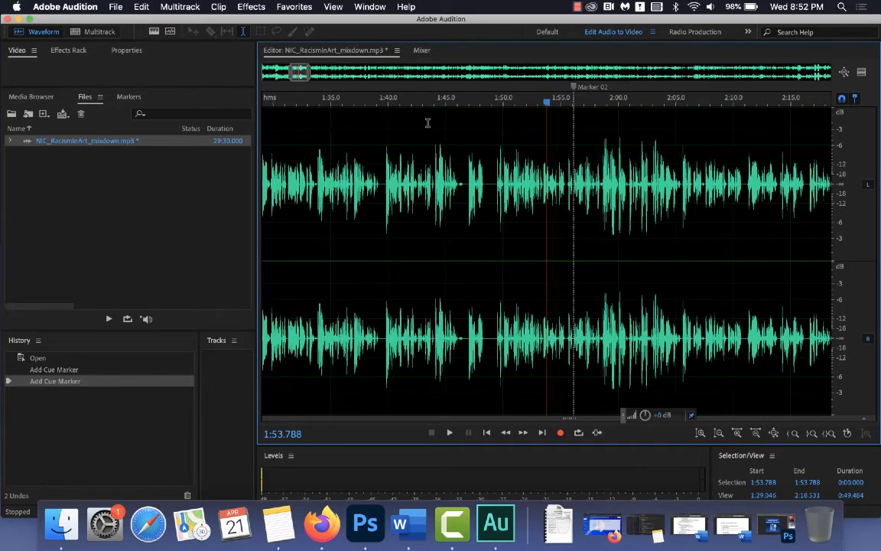
key(minus)
key(minus)
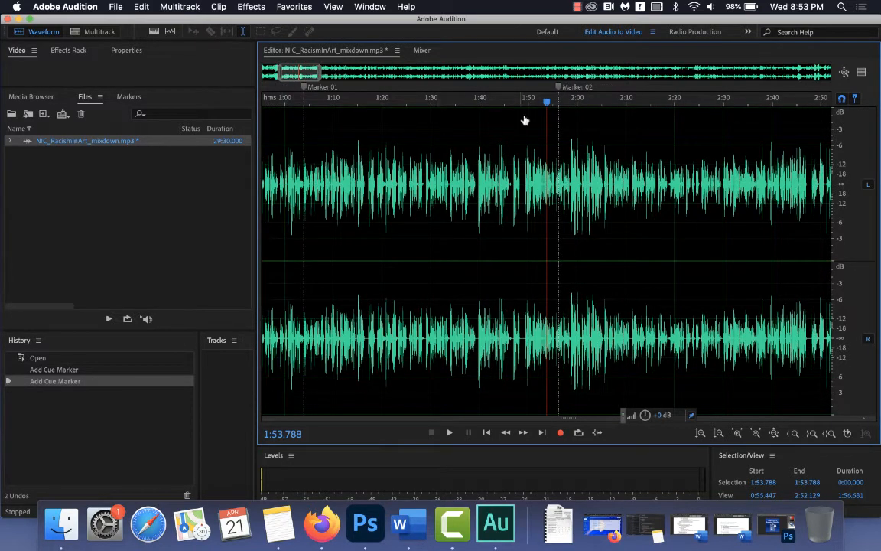
click(545, 109)
drag(545, 109, 302, 129)
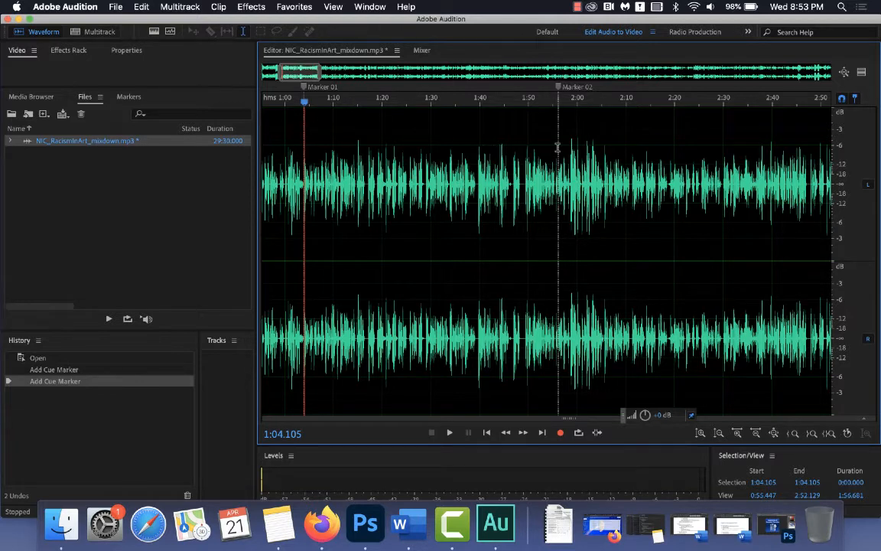
mouse_move(557, 147)
mouse_down()
mouse_move(431, 144)
mouse_move(303, 156)
mouse_up()
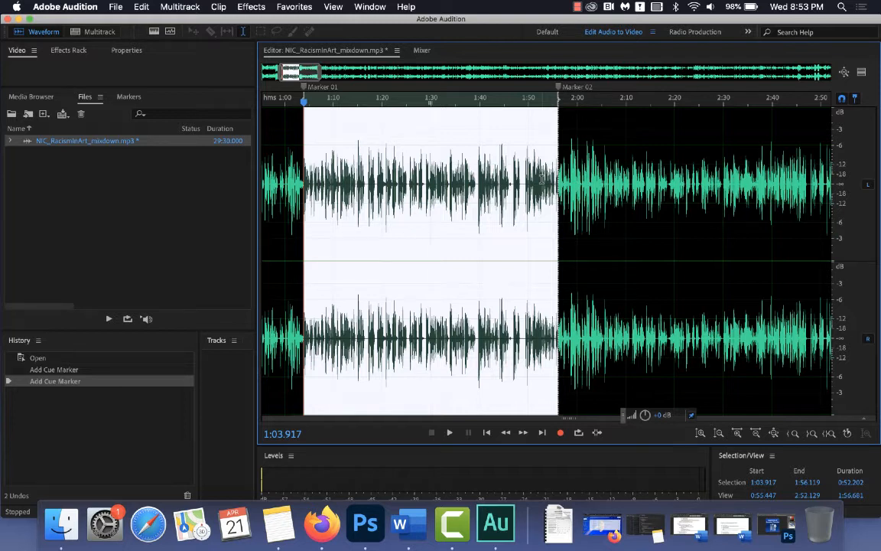
Copy the selected excerpt of the mixdown
key(super+c)
click(140, 8)
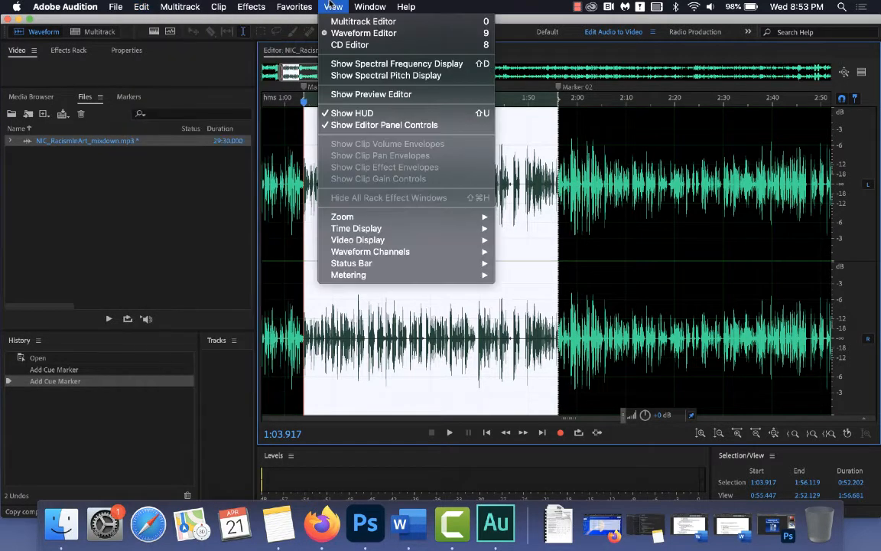
mouse_move(421, 8)
click(465, 4)
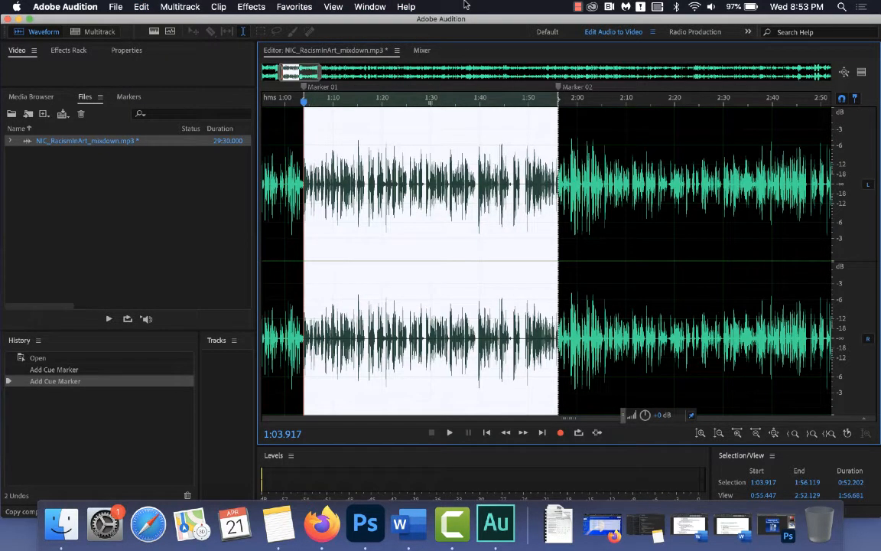
Create a new stereo audio file named NIC_RacismInArt_Cut1 at 44100 Hz with 32-bit float depth
click(117, 7)
mouse_move(125, 23)
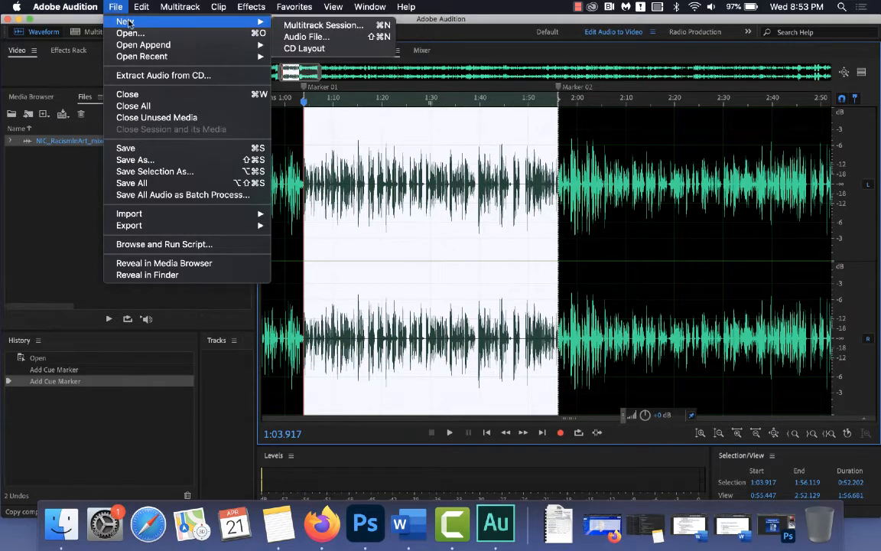
click(310, 39)
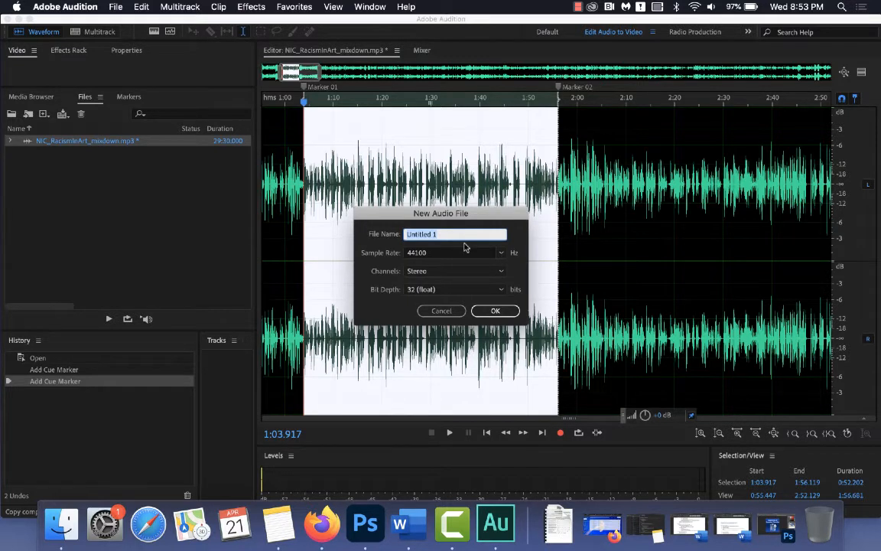
text(NIC)
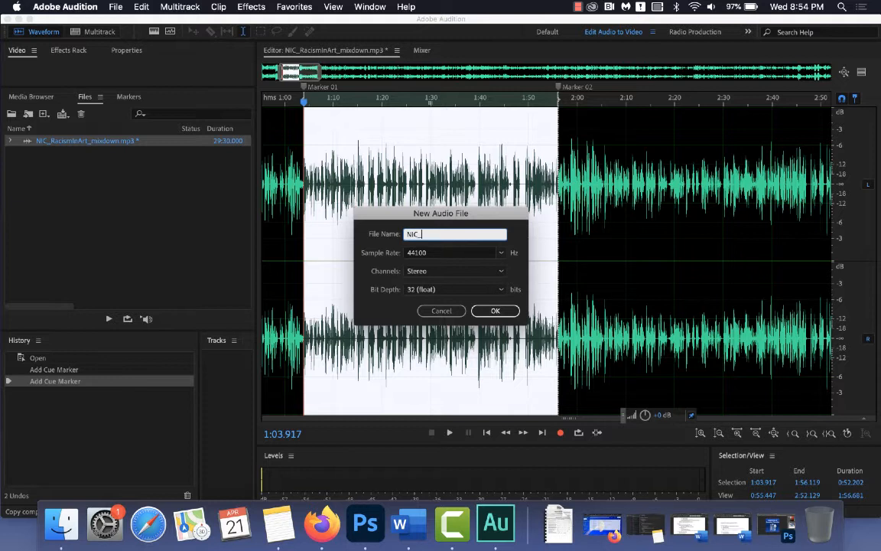
text(_RacismInArt_Cut1)
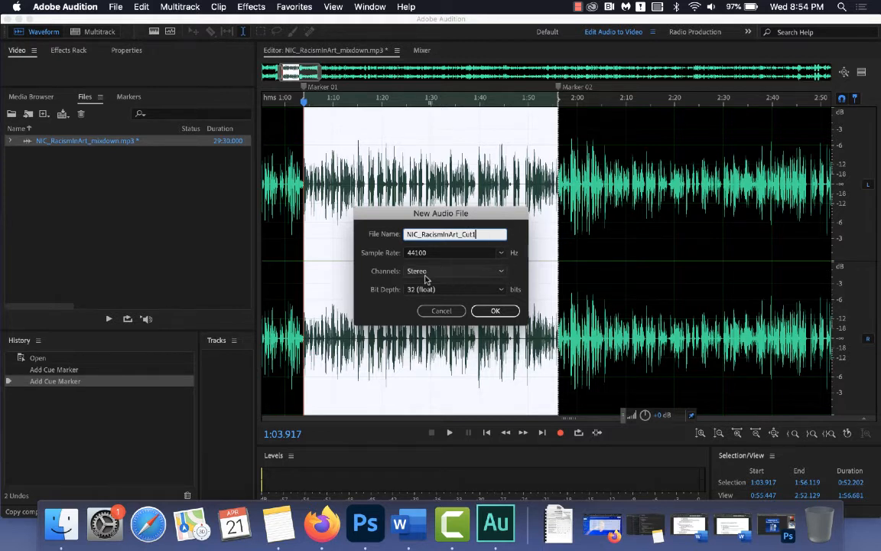
click(492, 309)
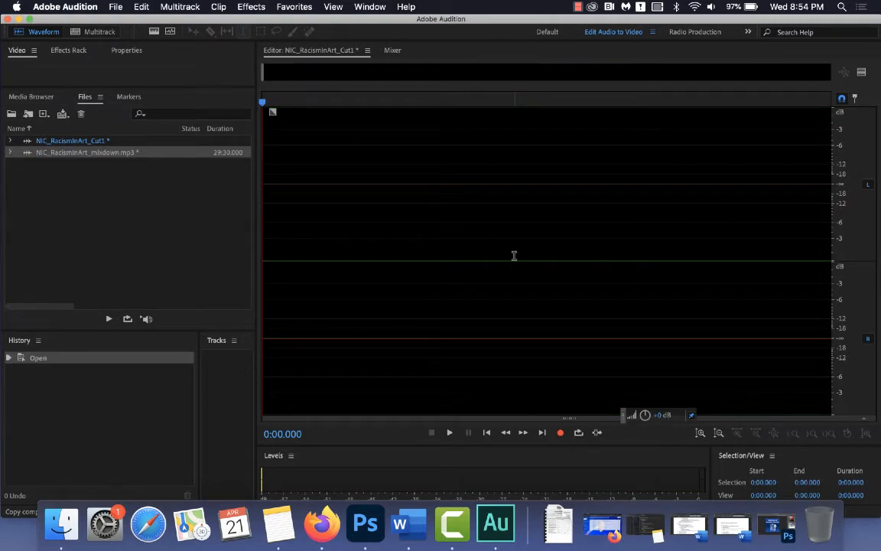
Paste the copied excerpt into the new empty audio file
click(140, 7)
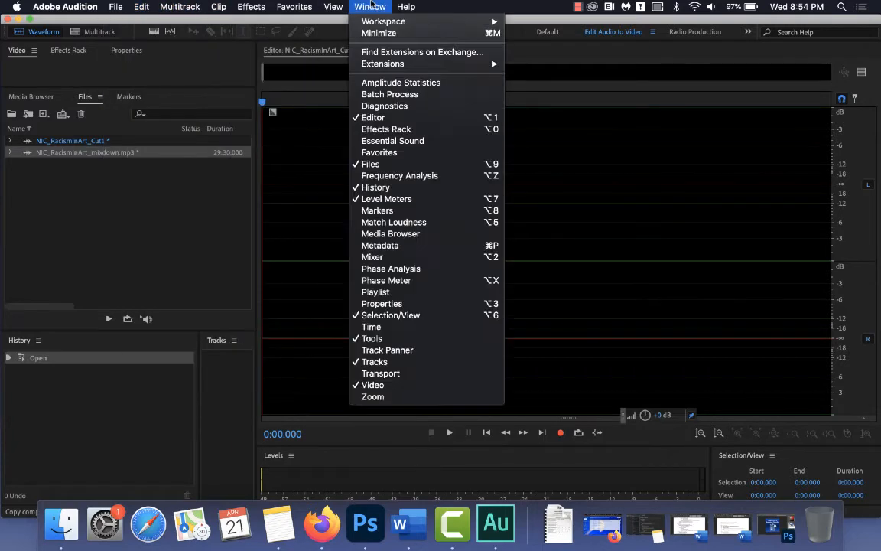
click(543, 5)
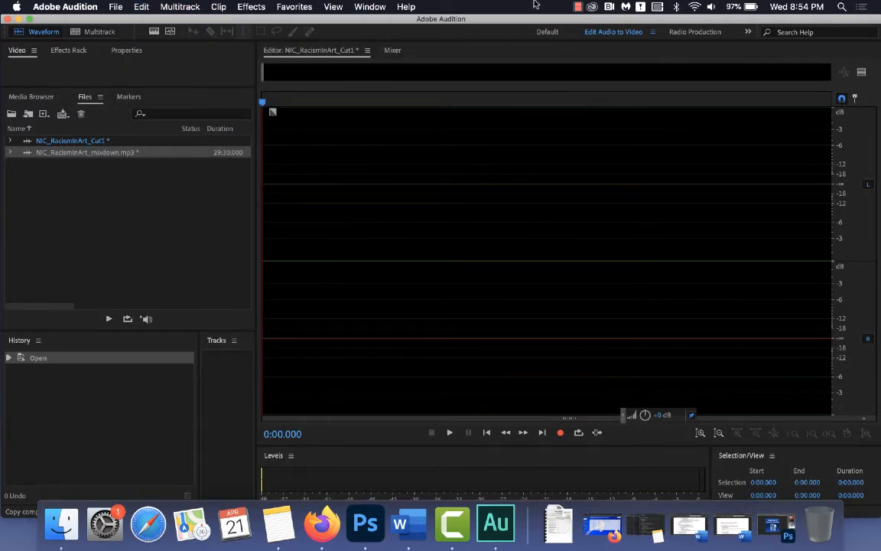
click(142, 7)
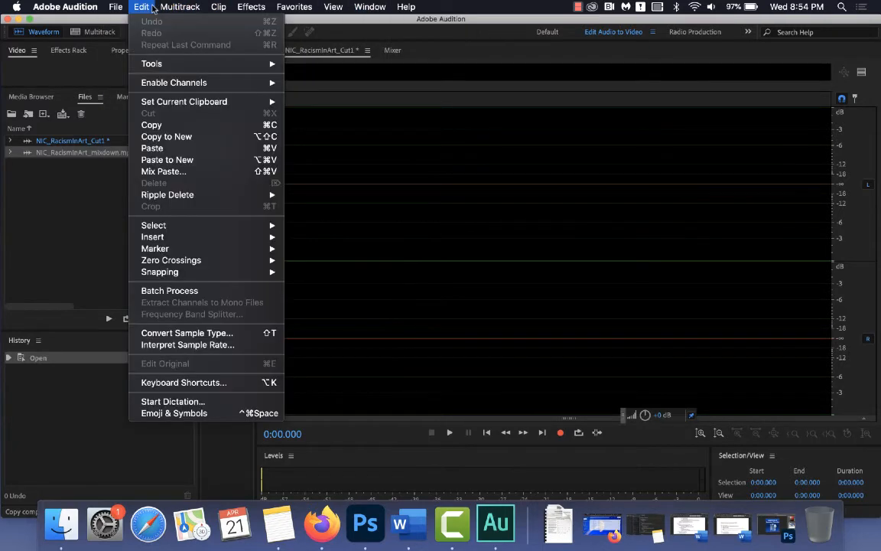
click(157, 147)
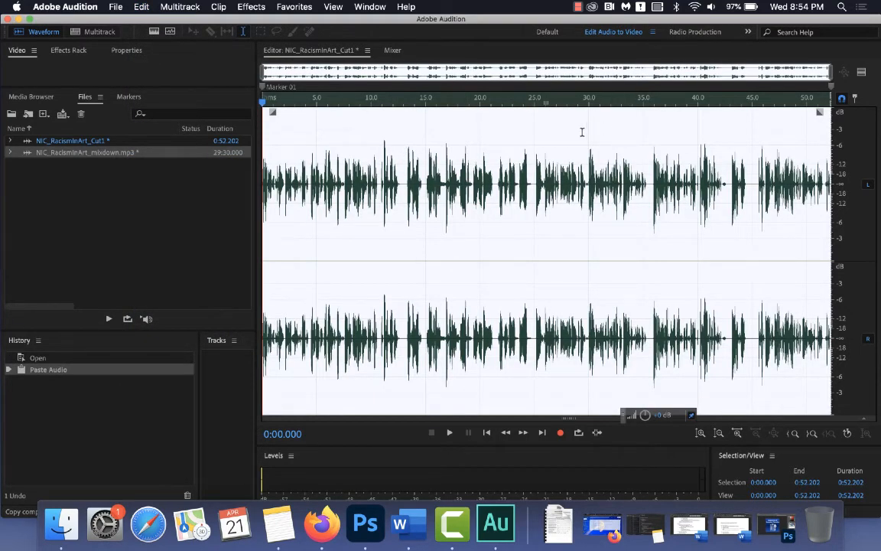
Play the first second or so of the pasted excerpt and its ending from about 0:49 to check both cut points
key(space)
key(space)
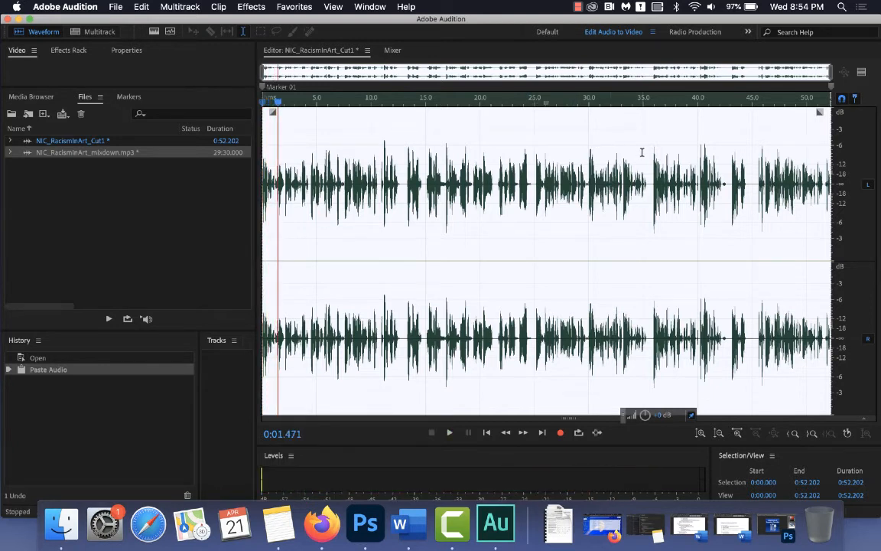
click(800, 100)
key(space)
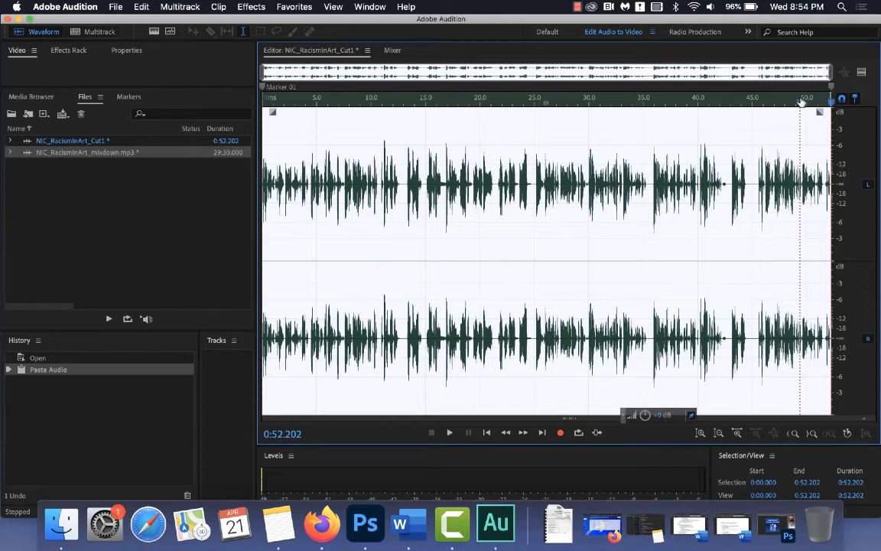
Save the excerpt as NIC_RacismInArt_Cut1.mp3 in MP3 Audio format, accepting the lossy compression
key(super+shift+s)
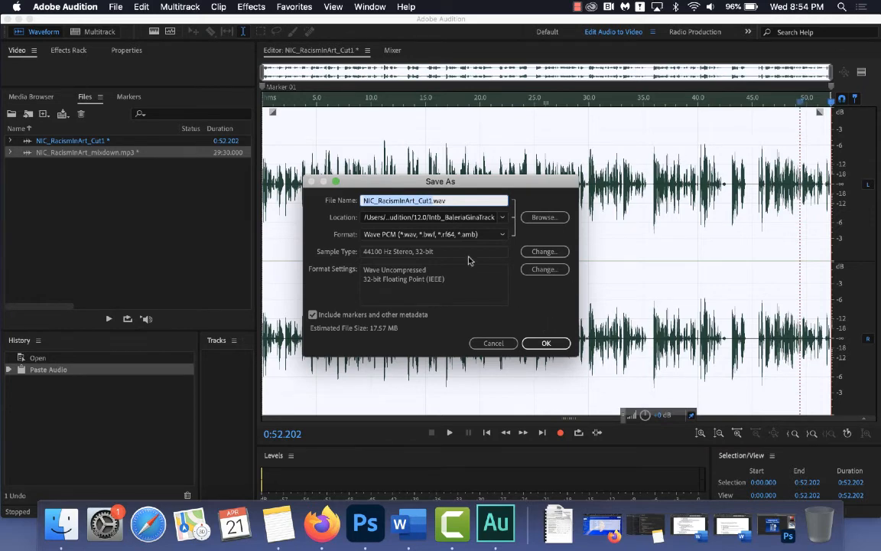
click(432, 234)
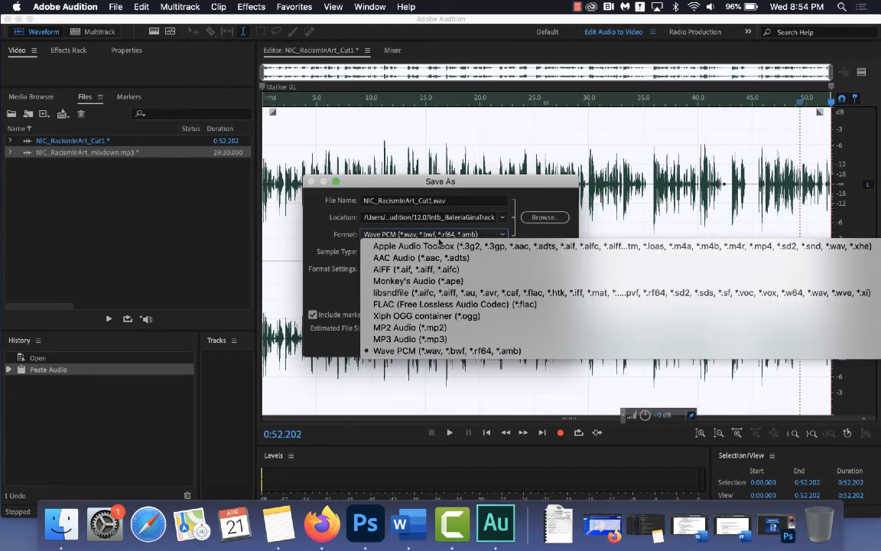
click(464, 339)
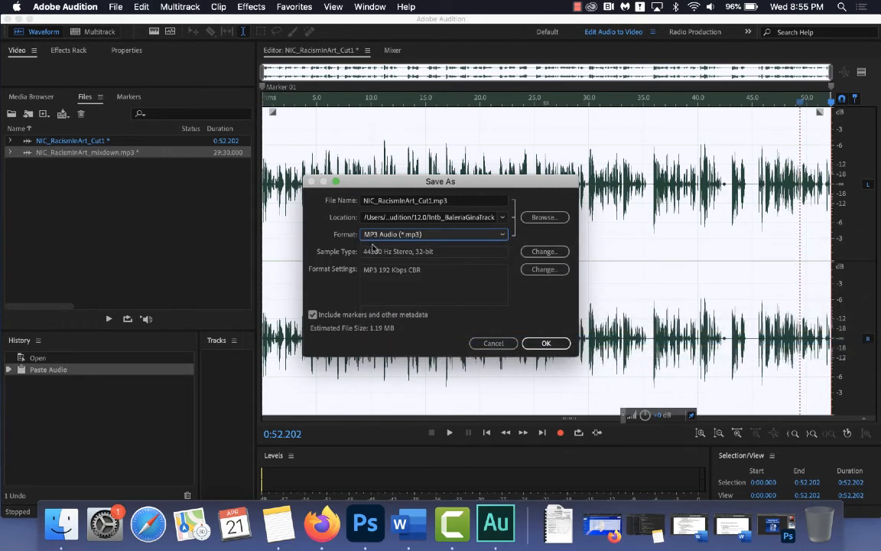
click(546, 344)
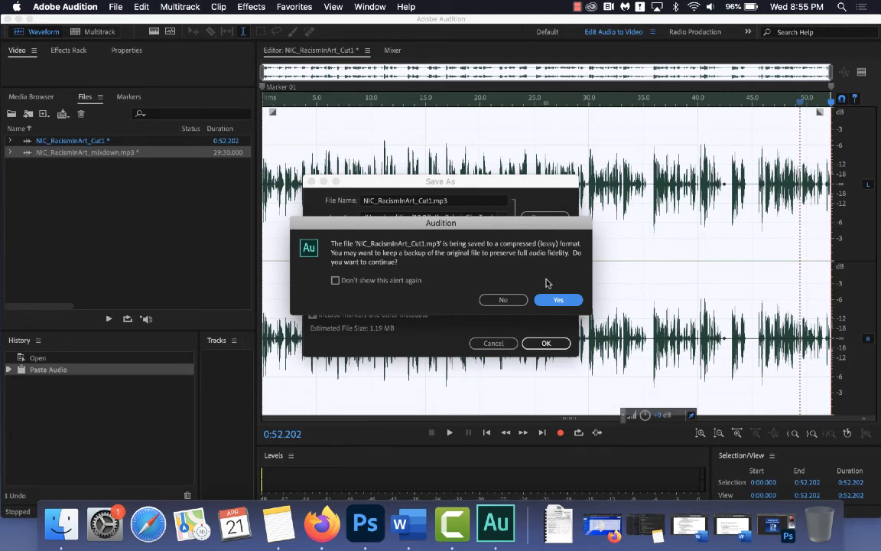
click(559, 300)
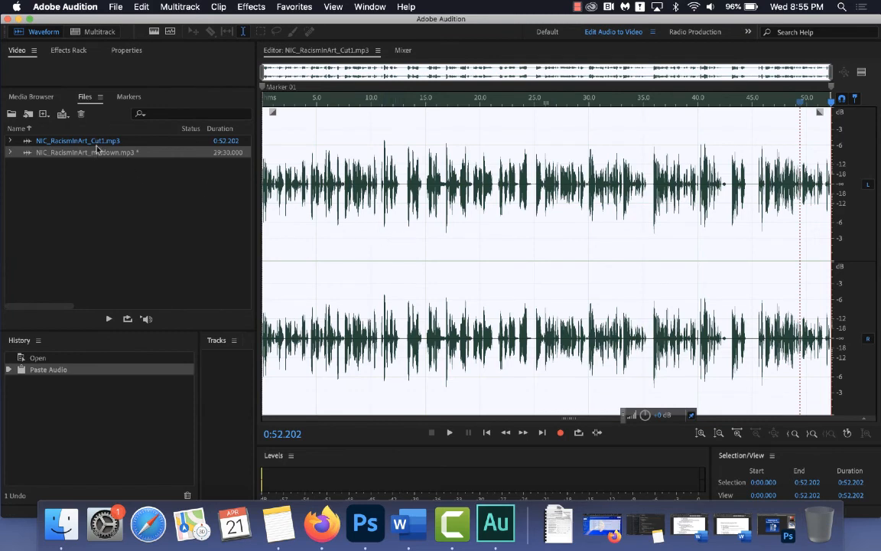
click(114, 7)
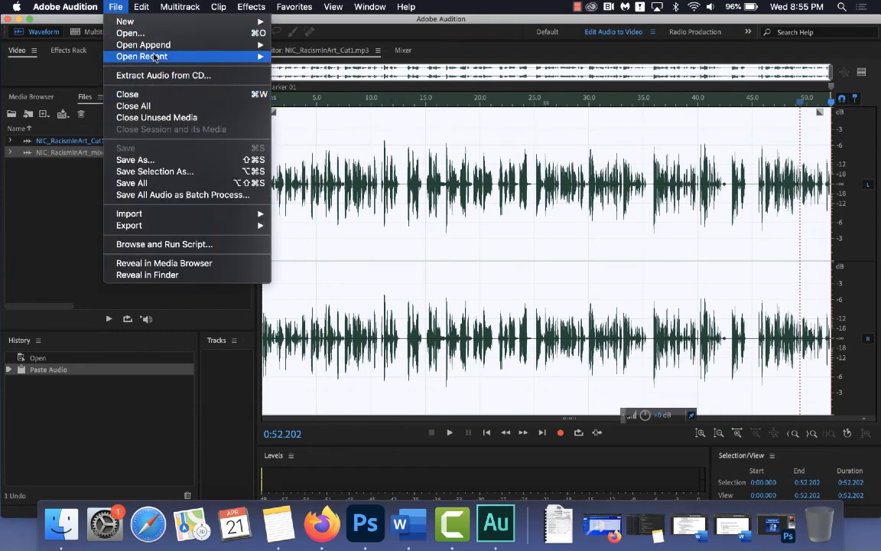
click(135, 160)
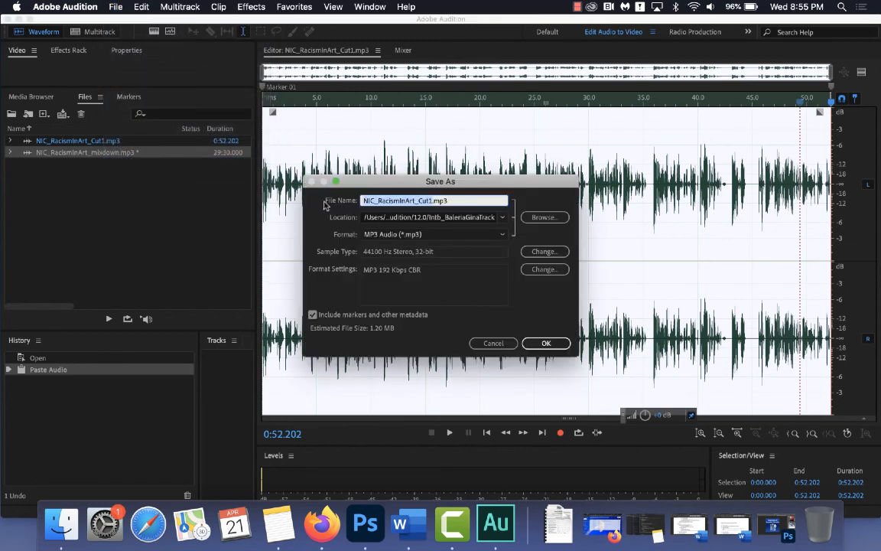
click(492, 344)
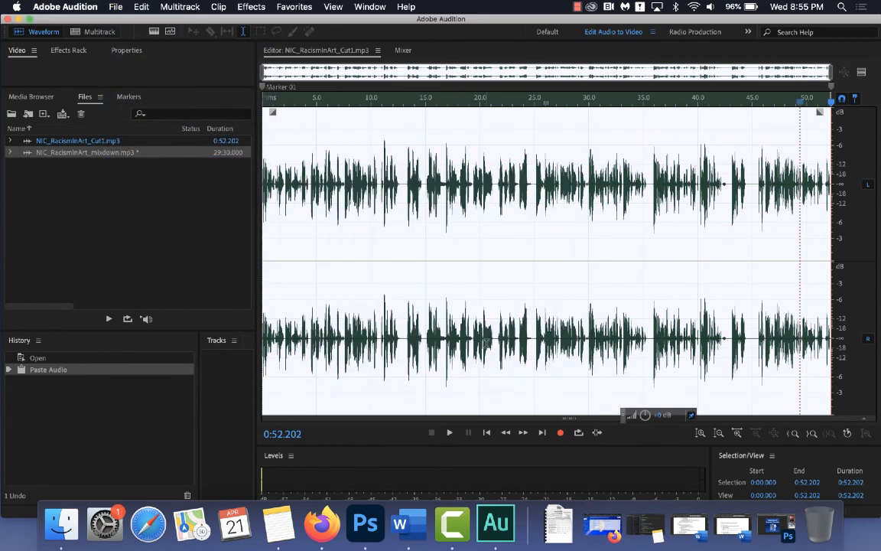